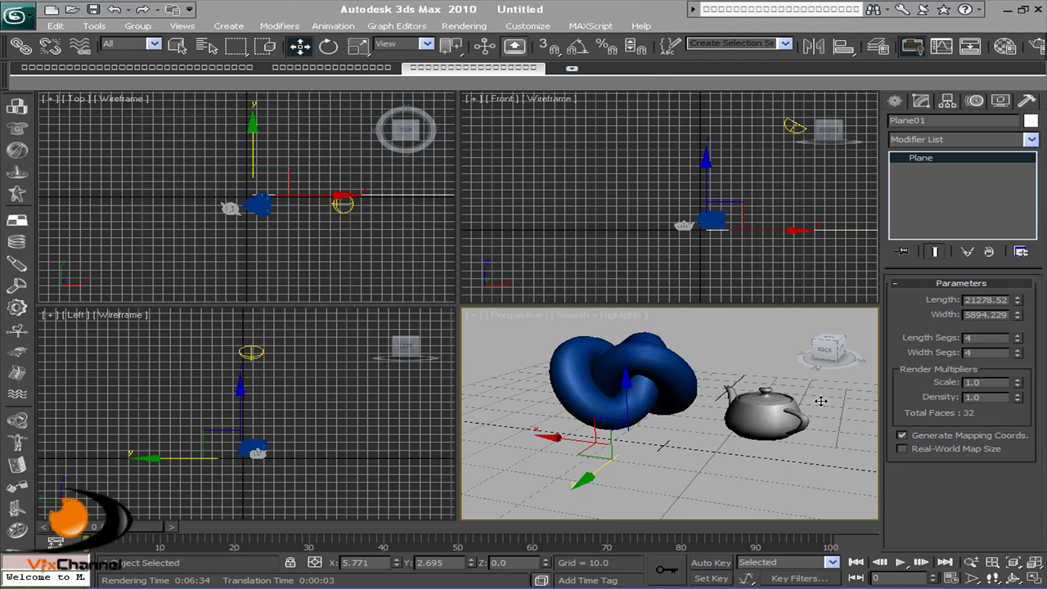
Discard the current scene without saving and reset to a new, empty scene.
{"action": "left_click", "coordinate": [53, 9]}
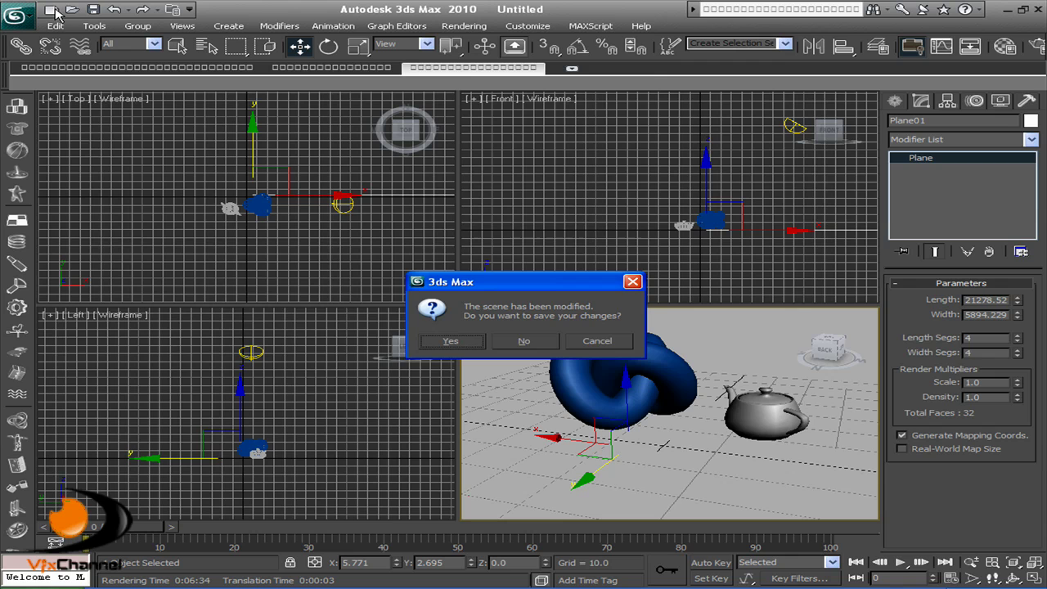
{"action": "left_click", "coordinate": [520, 344]}
{"action": "left_click", "coordinate": [520, 344]}
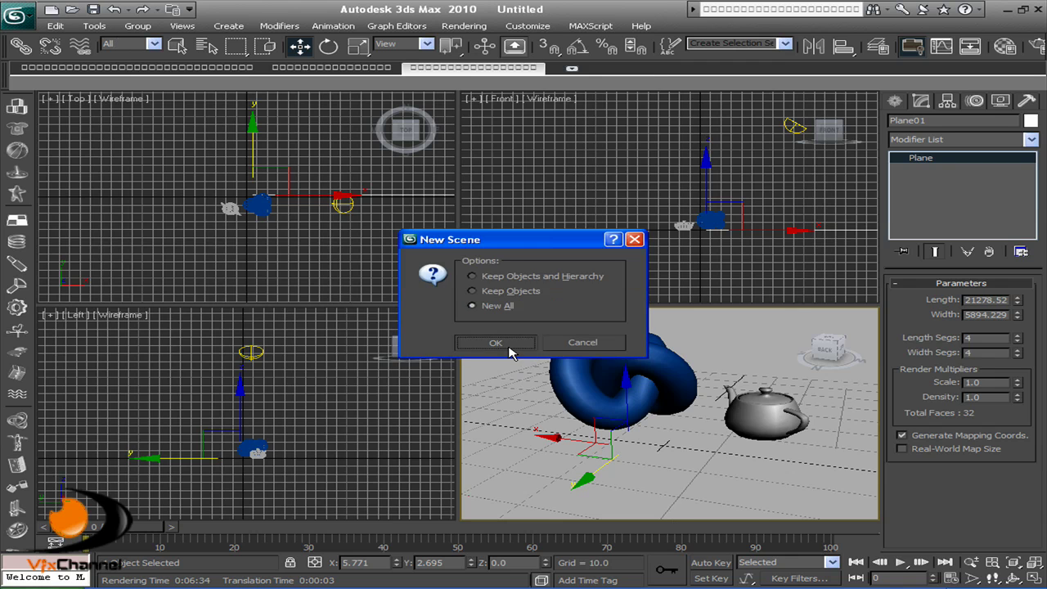
Set the Create panel's geometry category to Standard Primitives.
{"action": "left_click", "coordinate": [895, 101]}
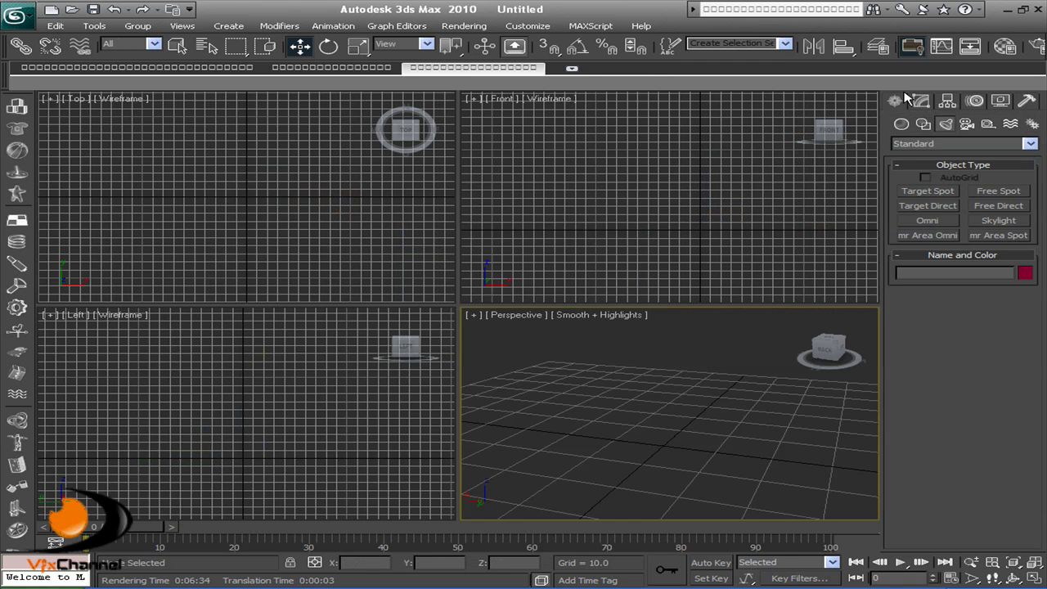
{"action": "left_click", "coordinate": [901, 123]}
{"action": "left_click", "coordinate": [961, 143]}
{"action": "left_click", "coordinate": [965, 167]}
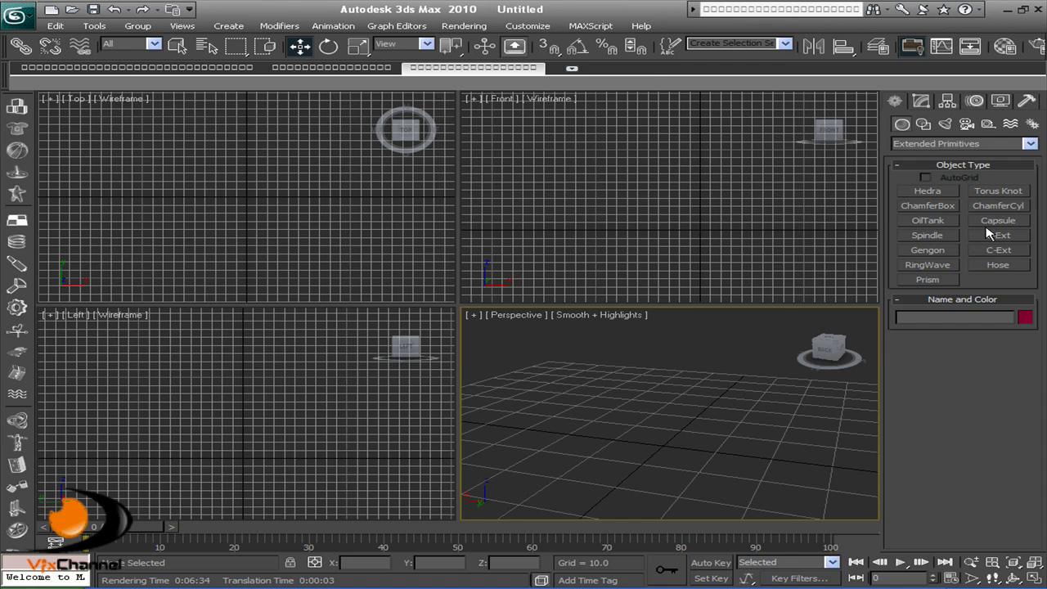
{"action": "left_click", "coordinate": [947, 145]}
{"action": "left_click", "coordinate": [957, 155]}
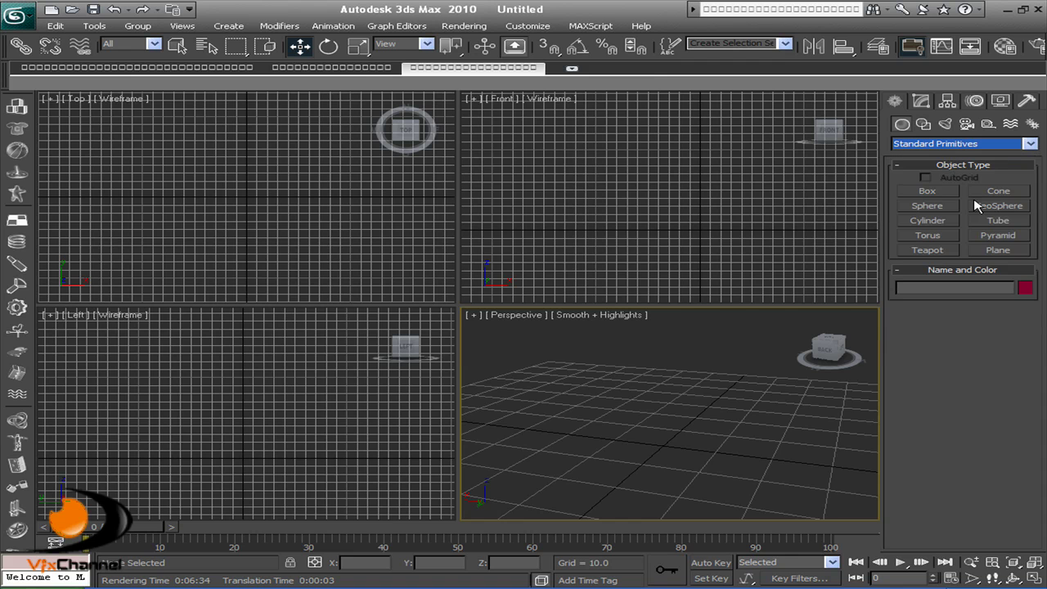
Create a large ground plane in the Perspective view and place a teapot on it.
{"action": "left_click", "coordinate": [996, 251]}
{"action": "left_click_drag", "start_coordinate": [546, 341], "coordinate": [713, 535]}
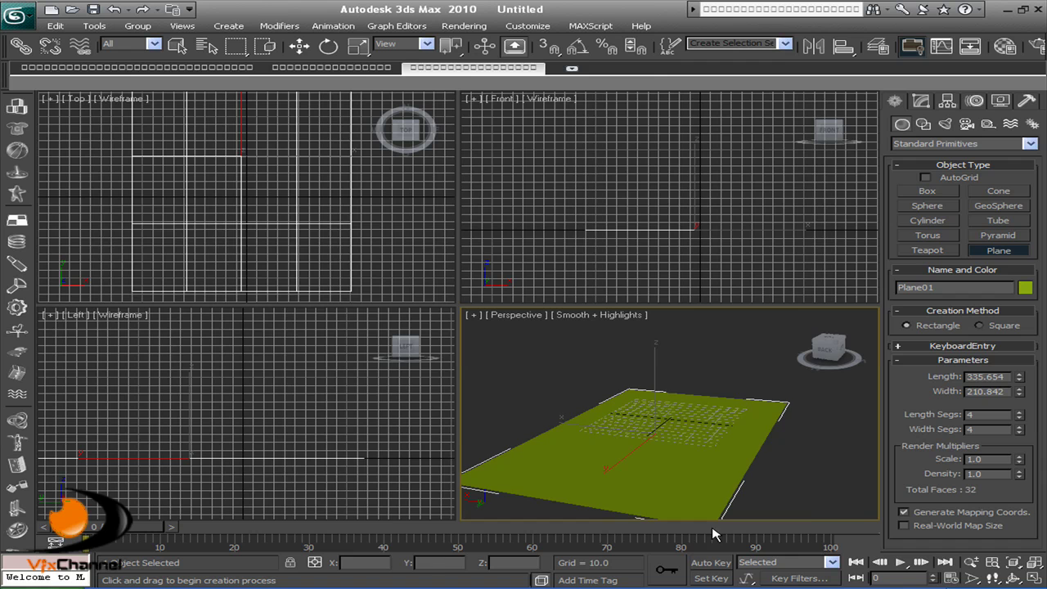
{"action": "scroll", "coordinate": [676, 436], "scroll_direction": "up", "scroll_amount": 5}
{"action": "mouse_move", "coordinate": [692, 362]}
{"action": "middle_mouse_down"}
{"action": "mouse_move", "coordinate": [694, 380]}
{"action": "mouse_move", "coordinate": [694, 363]}
{"action": "middle_mouse_up"}
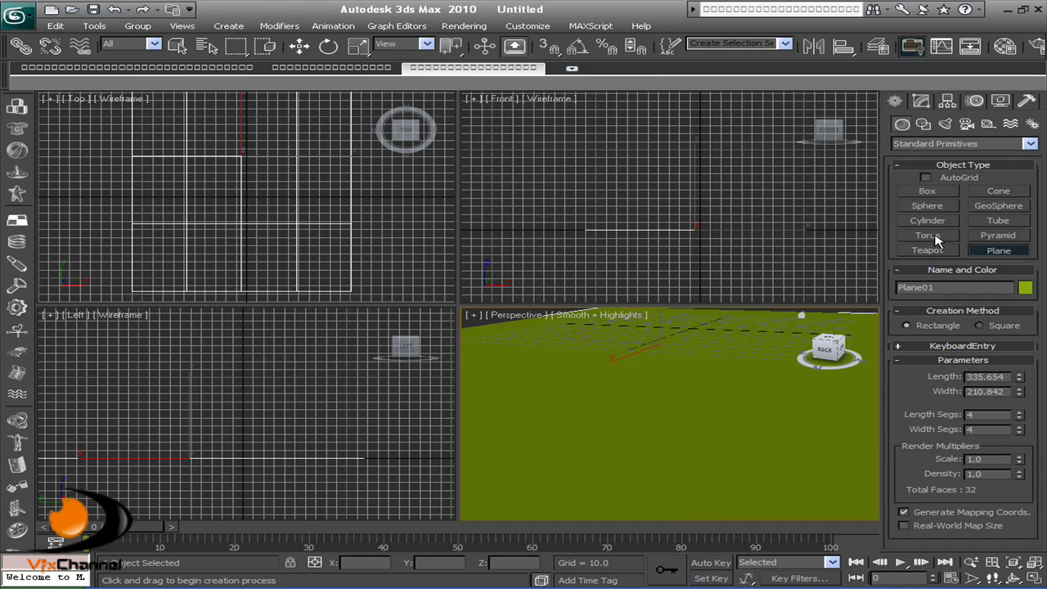
{"action": "left_click", "coordinate": [932, 252]}
{"action": "left_click_drag", "start_coordinate": [559, 395], "coordinate": [853, 319]}
{"action": "left_click", "coordinate": [328, 46]}
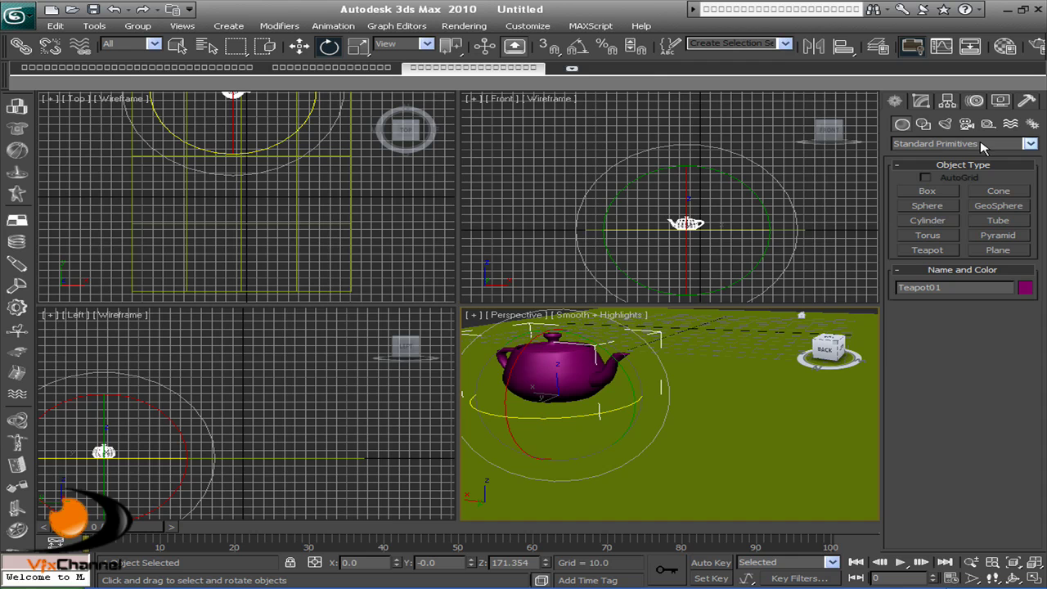
Add an Extended Primitives torus knot beside the teapot and raise it about 10 units.
{"action": "left_click", "coordinate": [938, 144]}
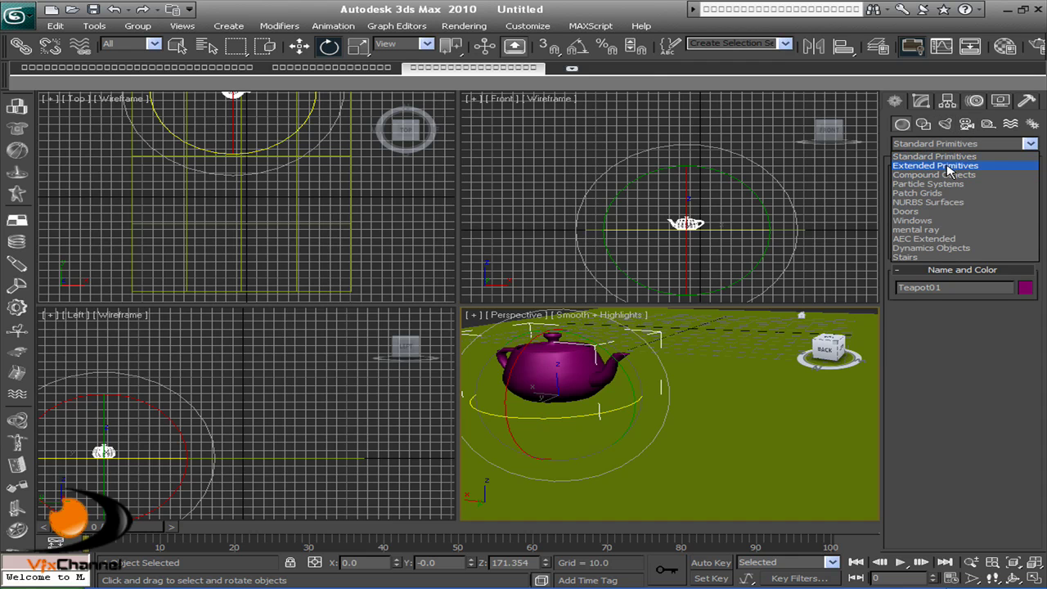
{"action": "left_click", "coordinate": [949, 165]}
{"action": "left_click", "coordinate": [997, 191]}
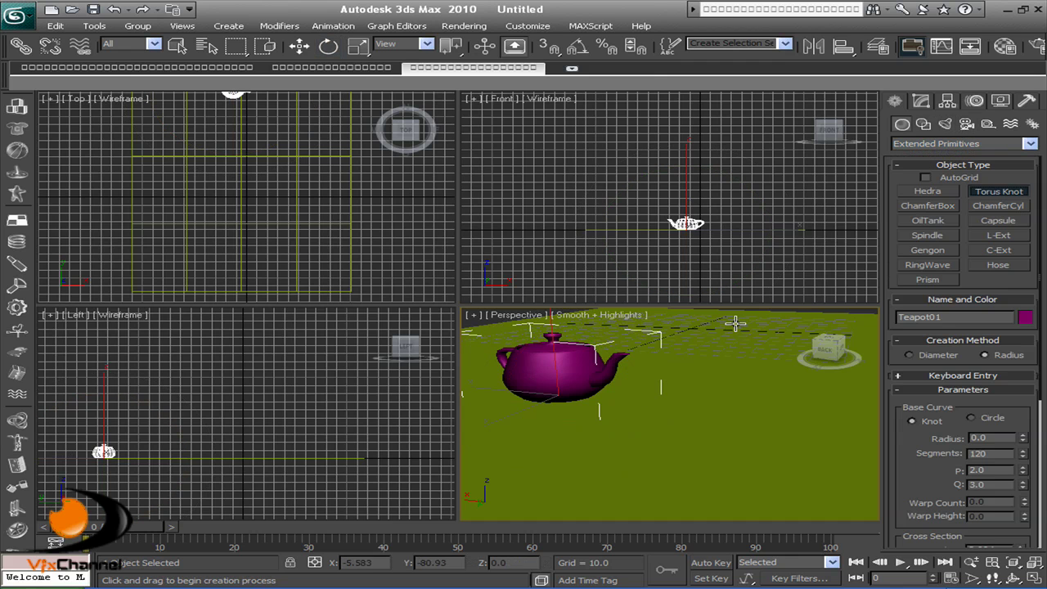
{"action": "mouse_move", "coordinate": [701, 390]}
{"action": "left_mouse_down"}
{"action": "mouse_move", "coordinate": [694, 384]}
{"action": "mouse_move", "coordinate": [709, 378]}
{"action": "mouse_move", "coordinate": [710, 390]}
{"action": "left_mouse_up"}
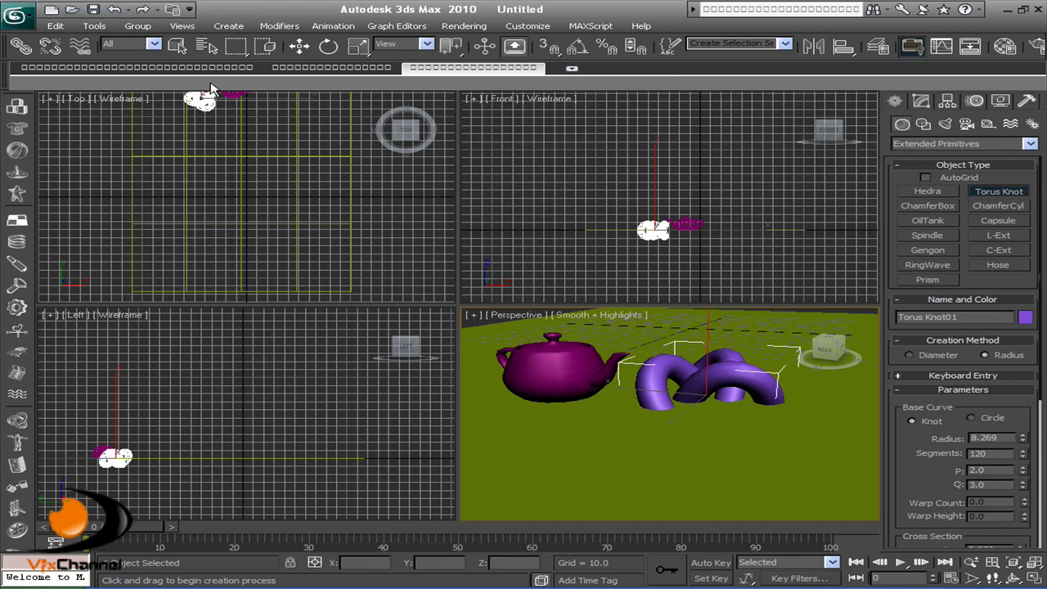
{"action": "left_click", "coordinate": [299, 46]}
{"action": "left_click_drag", "start_coordinate": [716, 326], "coordinate": [708, 292]}
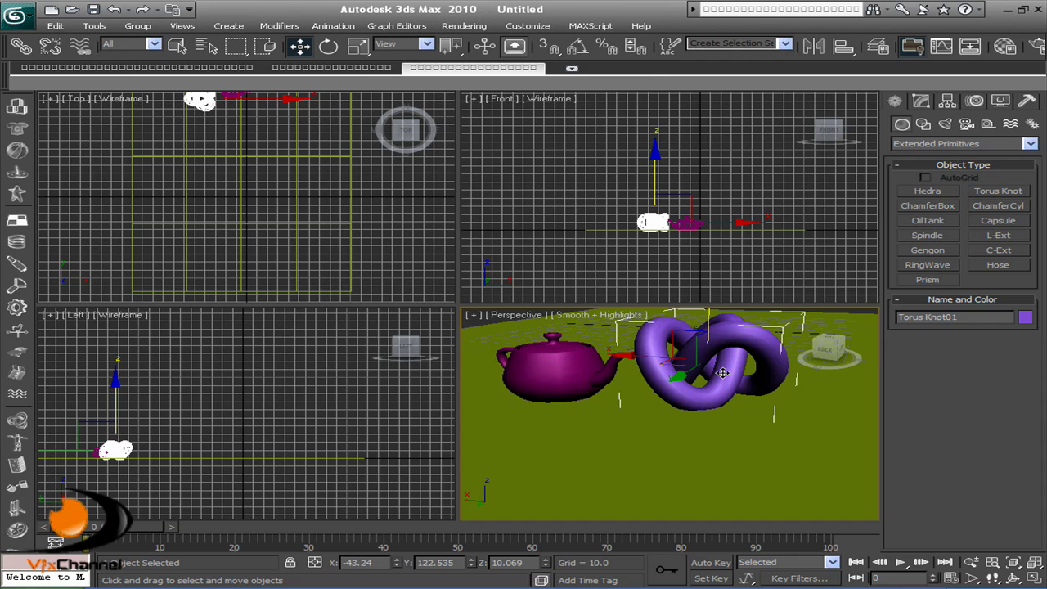
{"action": "middle_click_drag", "start_coordinate": [710, 404], "coordinate": [673, 404]}
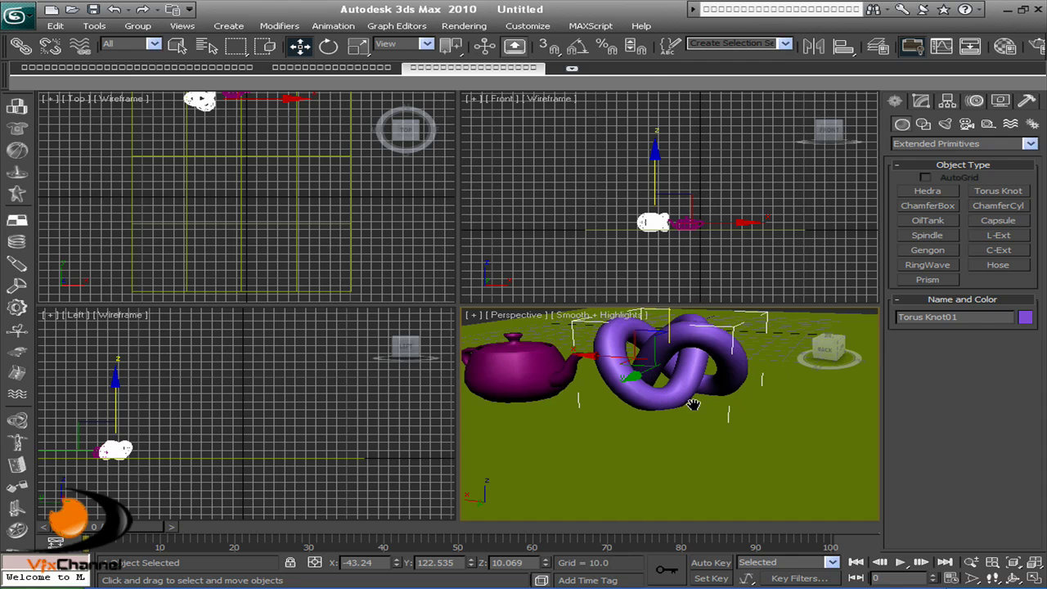
Place a Skylight in the Front view and nudge it up and right.
{"action": "left_click", "coordinate": [944, 124]}
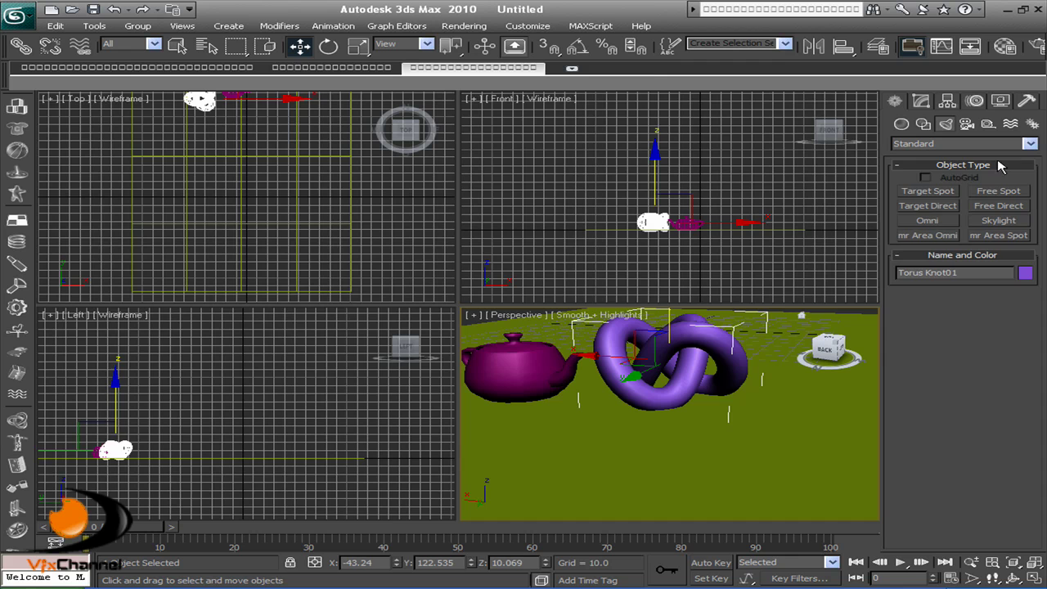
{"action": "left_click", "coordinate": [998, 222]}
{"action": "left_click", "coordinate": [726, 171]}
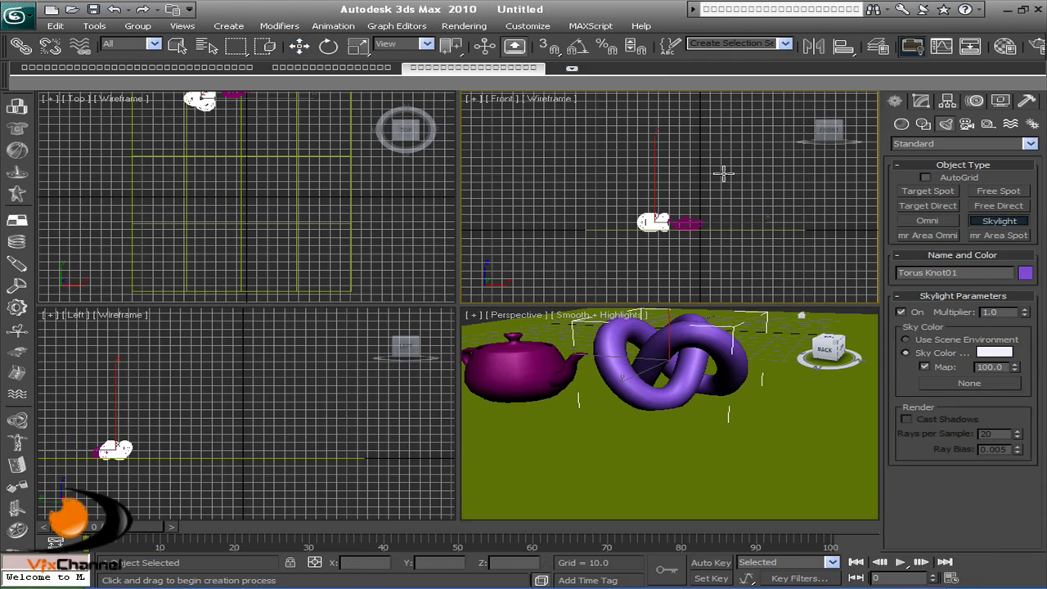
{"action": "left_click_drag", "start_coordinate": [730, 172], "coordinate": [742, 167]}
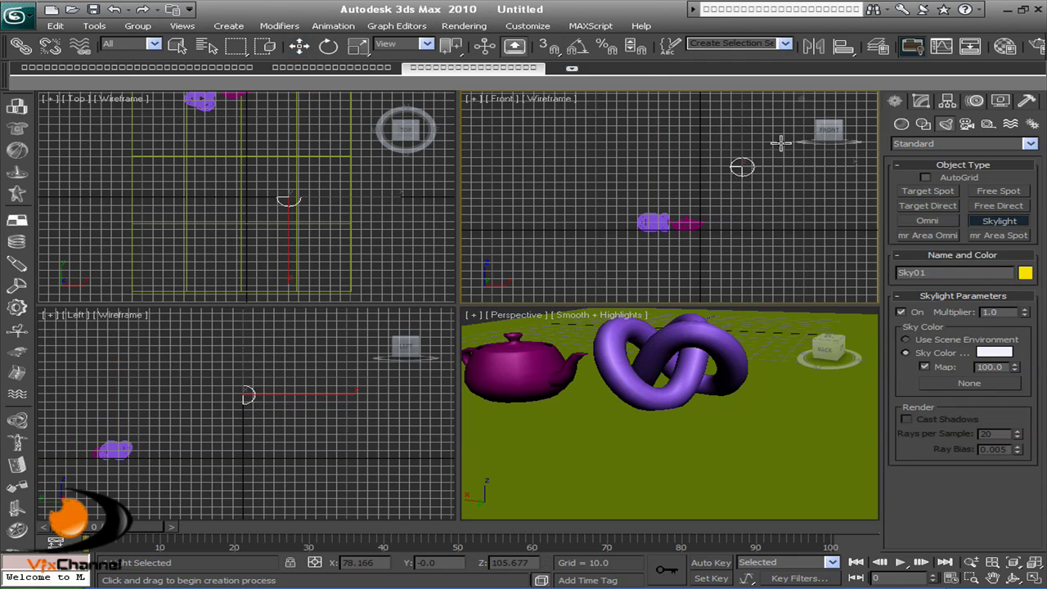
Tilt the skylight about 86 degrees, turn it -35 degrees around Z, then deselect.
{"action": "left_click", "coordinate": [328, 46]}
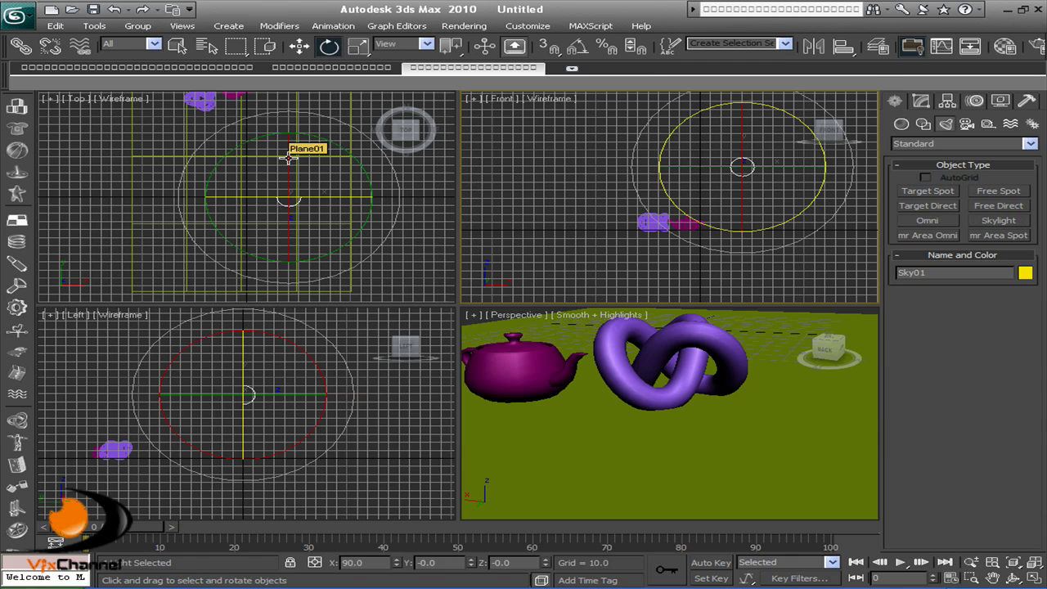
{"action": "left_click_drag", "start_coordinate": [288, 157], "coordinate": [293, 214]}
{"action": "right_click", "coordinate": [683, 131]}
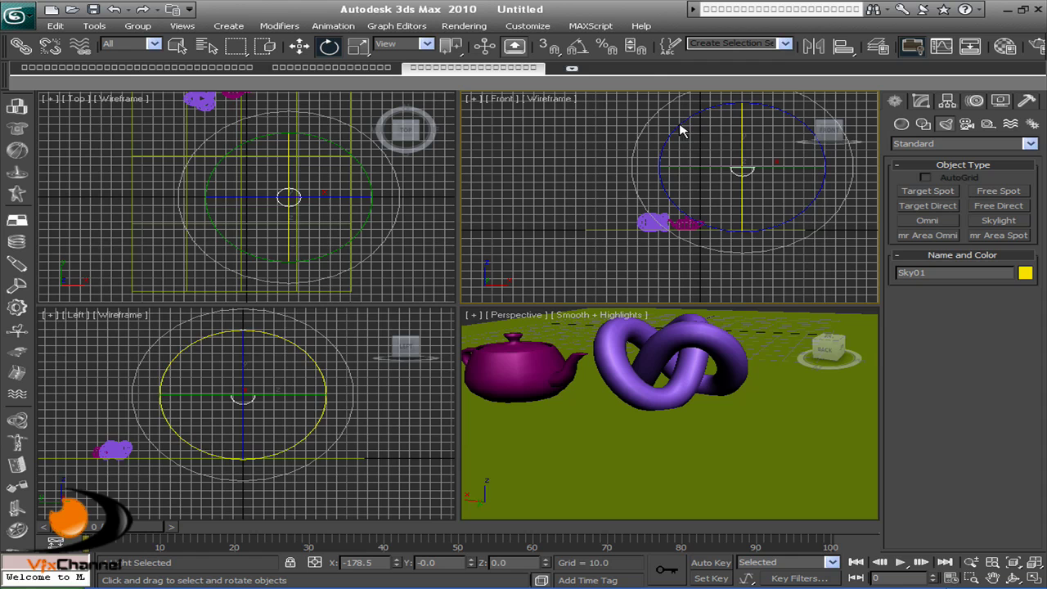
{"action": "left_click_drag", "start_coordinate": [682, 124], "coordinate": [736, 101]}
{"action": "left_click", "coordinate": [836, 266]}
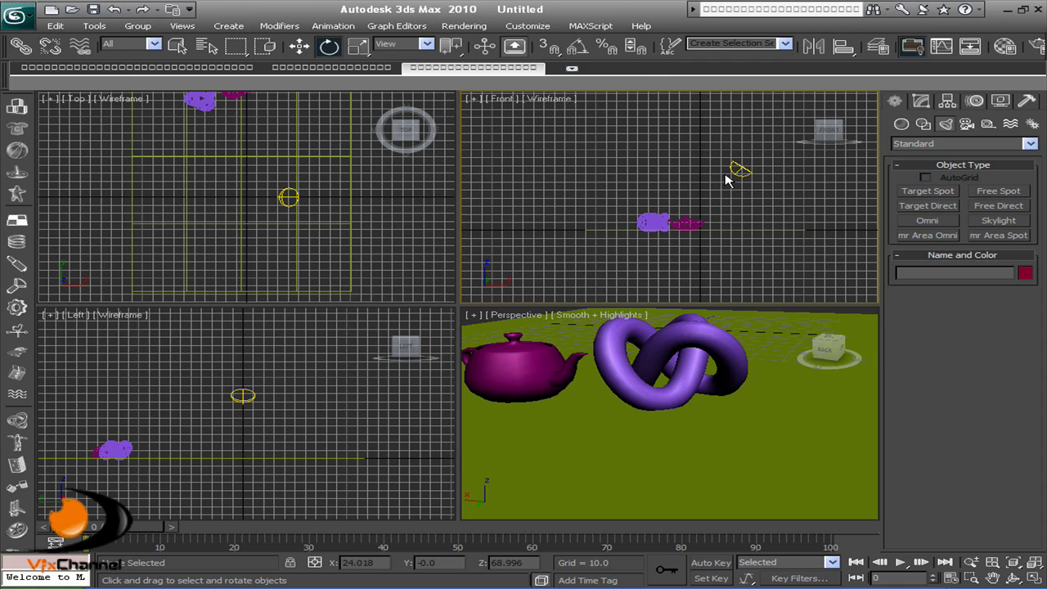
In Render Setup's Common tab, confirm mental ray Renderer stays the production renderer.
{"action": "left_click", "coordinate": [458, 27]}
{"action": "left_click", "coordinate": [489, 53]}
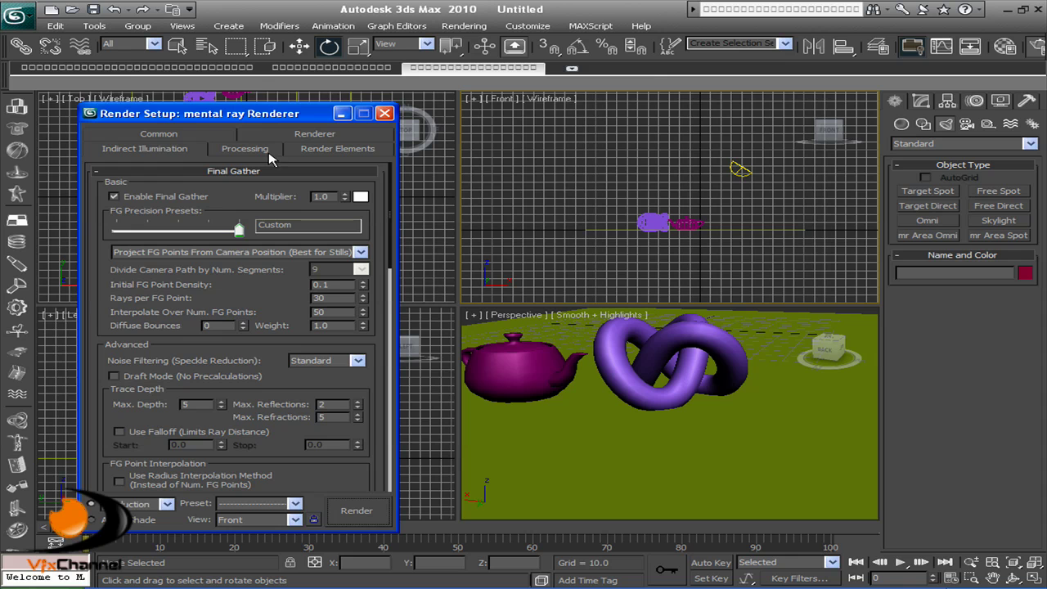
{"action": "left_click_drag", "start_coordinate": [169, 118], "coordinate": [172, 113]}
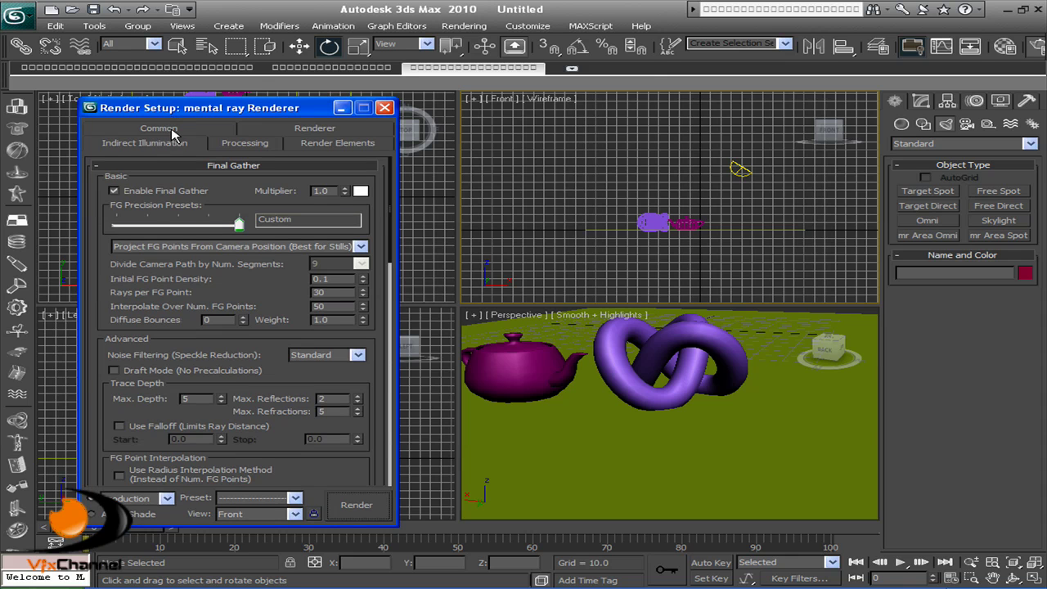
{"action": "left_click", "coordinate": [172, 129]}
{"action": "left_click_drag", "start_coordinate": [313, 436], "coordinate": [324, 169]}
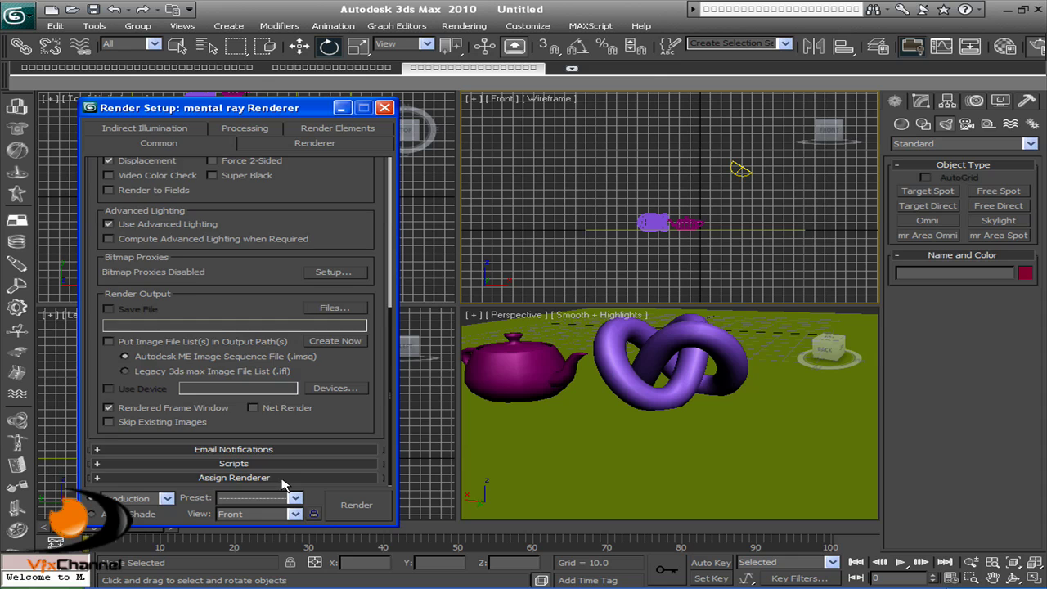
{"action": "left_click", "coordinate": [282, 486]}
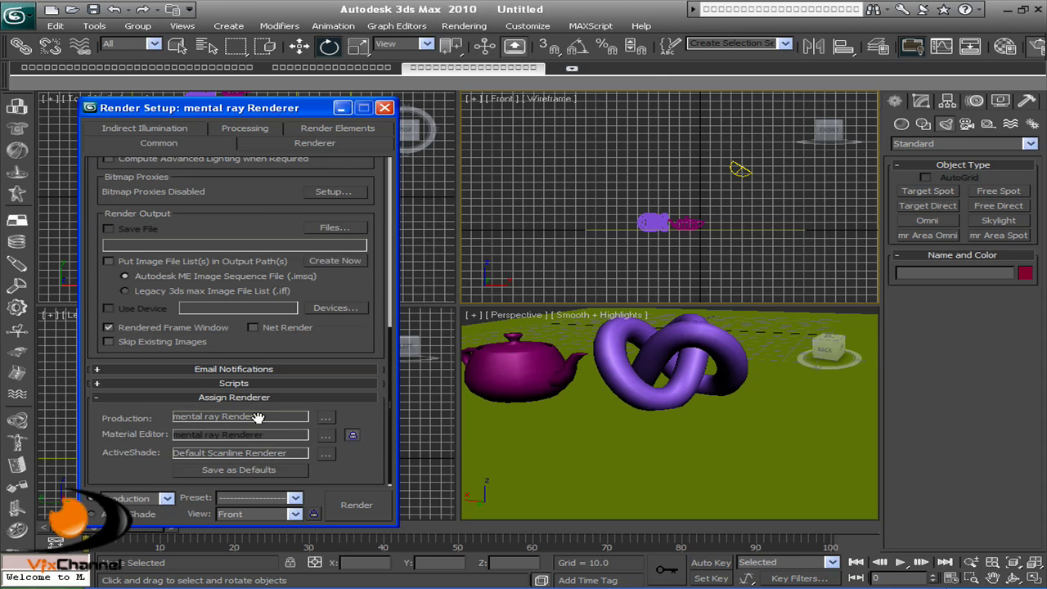
{"action": "left_click", "coordinate": [326, 418]}
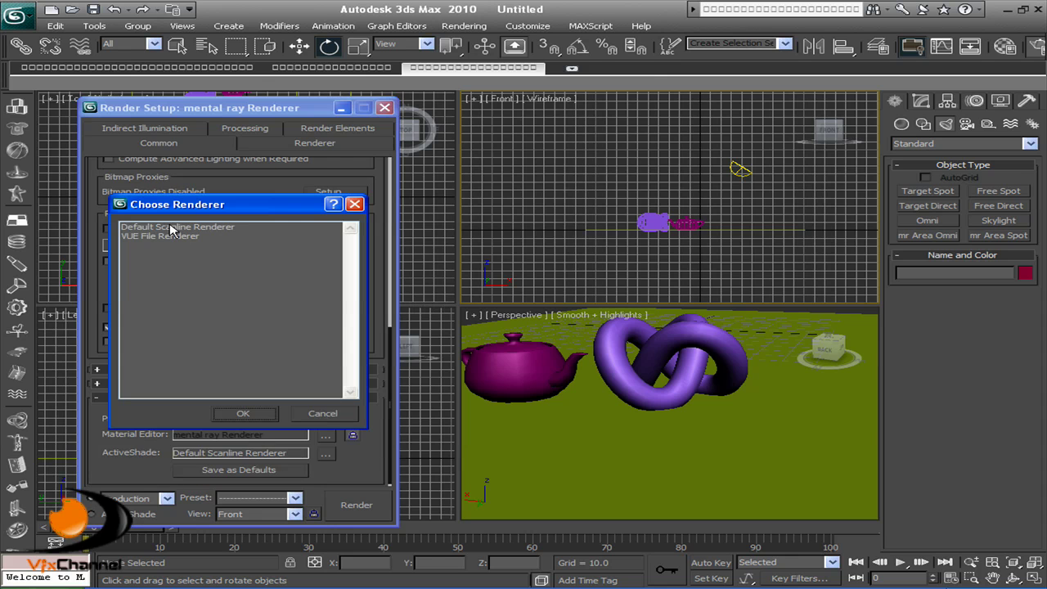
{"action": "left_click", "coordinate": [355, 203]}
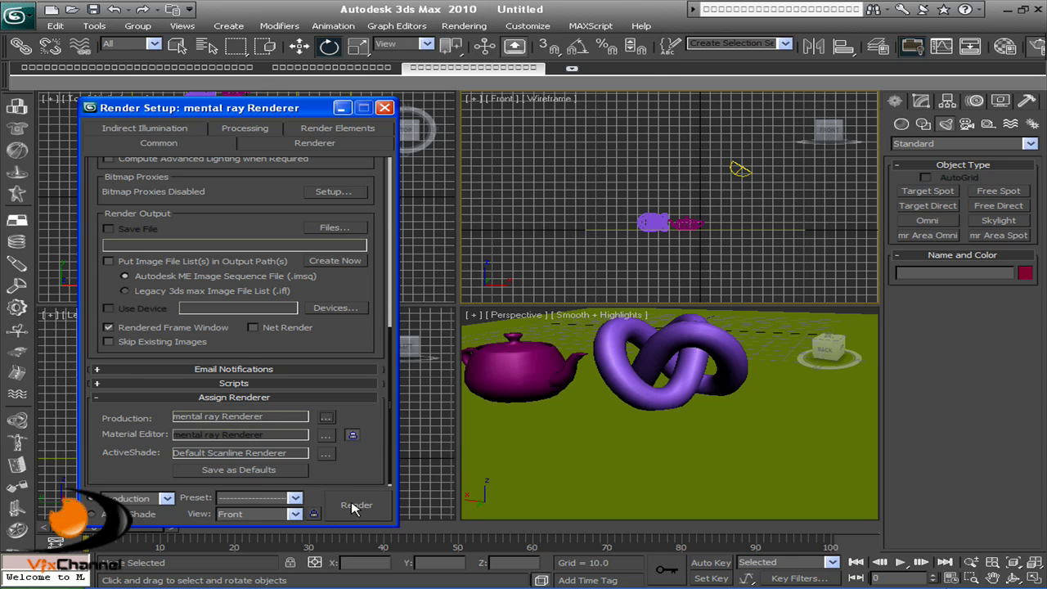
Set mental ray Sampling Quality to minimum 4 and maximum 64 samples per pixel.
{"action": "left_click", "coordinate": [318, 144]}
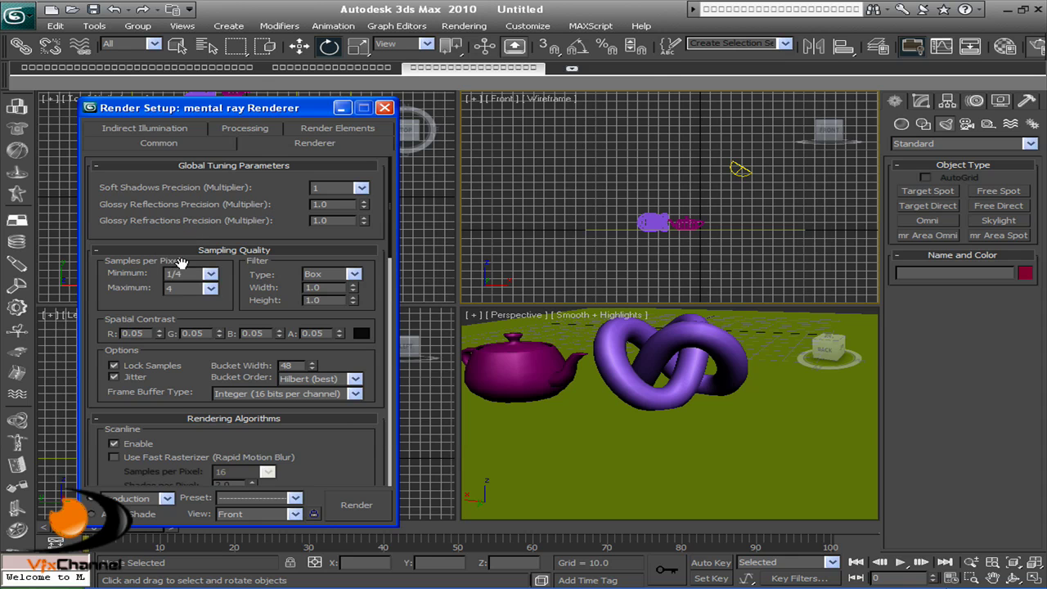
{"action": "left_click", "coordinate": [210, 275]}
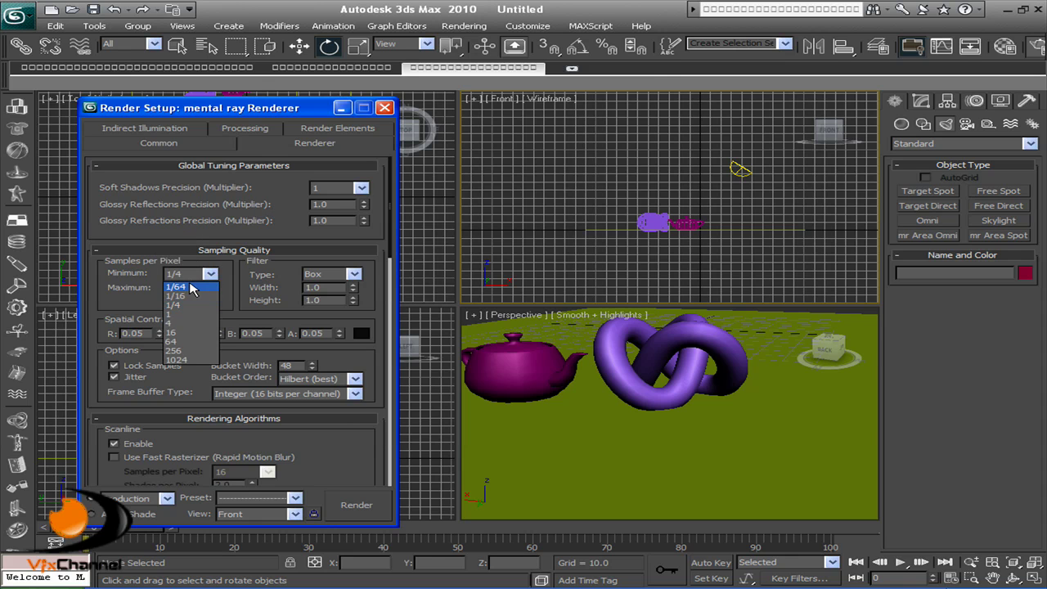
{"action": "left_click", "coordinate": [196, 326]}
{"action": "left_click", "coordinate": [206, 290]}
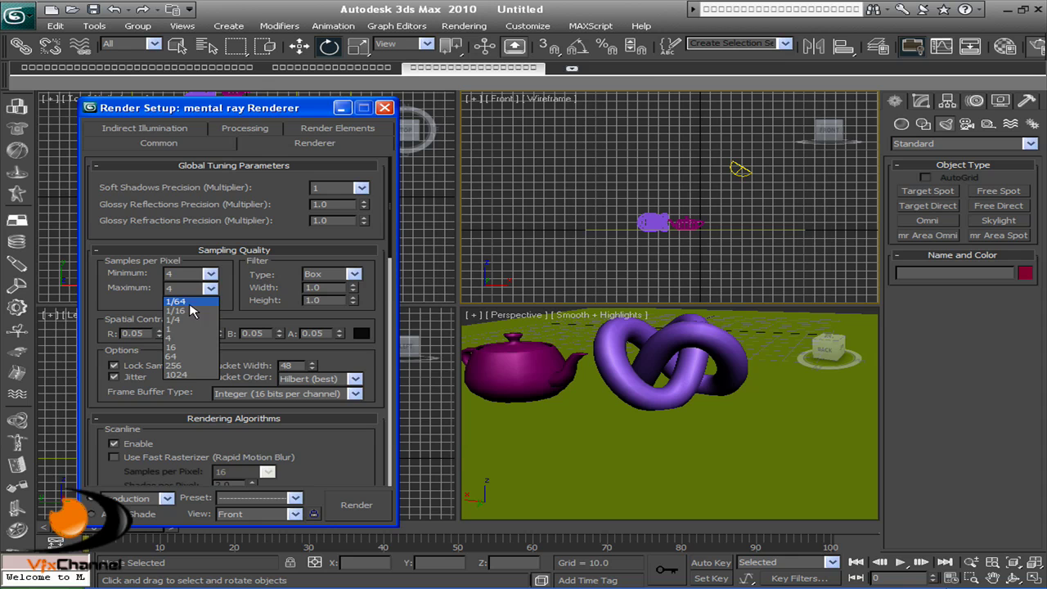
{"action": "left_click", "coordinate": [196, 352]}
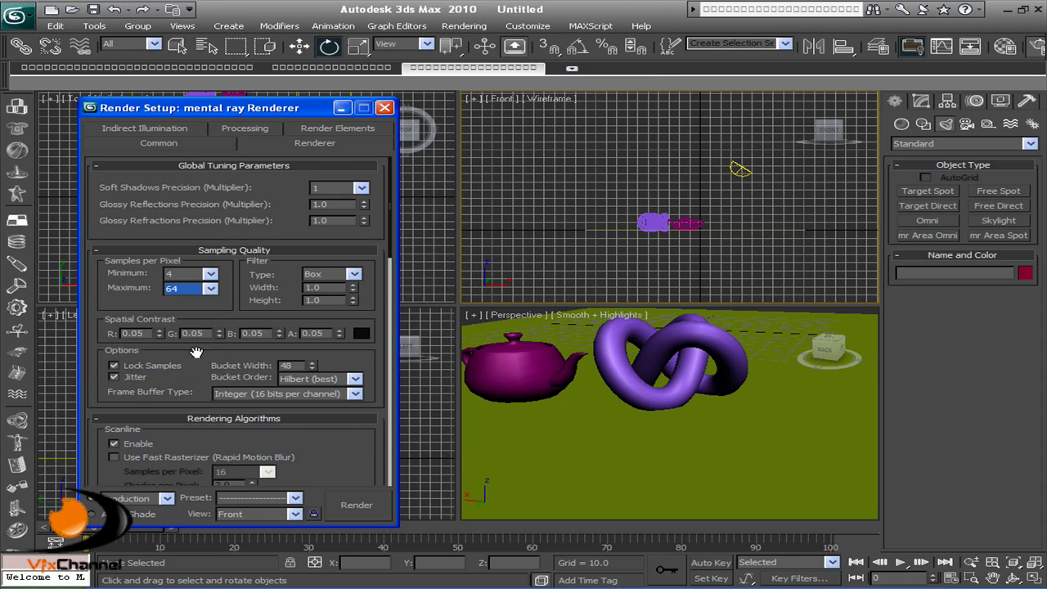
{"action": "left_click", "coordinate": [220, 194]}
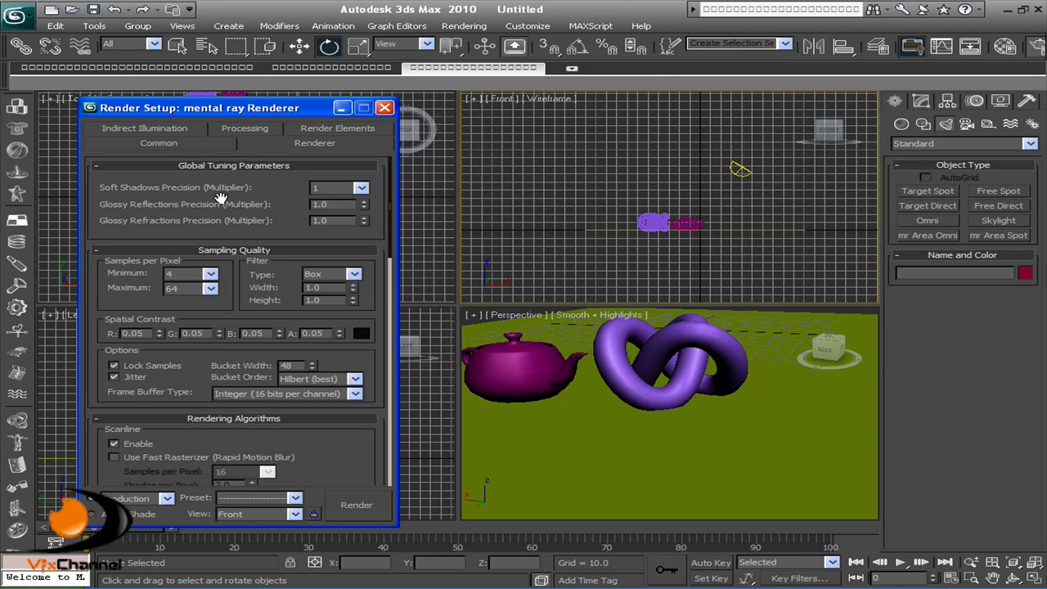
Show the Indirect Illumination tab's Final Gather rollout (density 30, 250 rays, 27 points).
{"action": "left_click", "coordinate": [133, 131]}
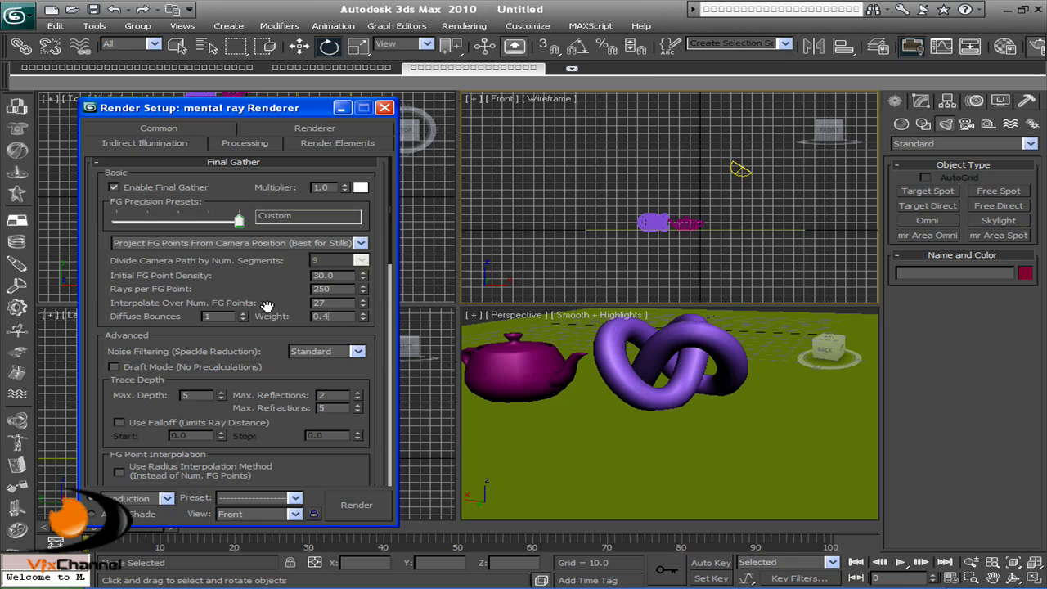
Review the Renderer, Common and Indirect Illumination tabs, then set the render View to Perspective.
{"action": "left_click", "coordinate": [310, 131]}
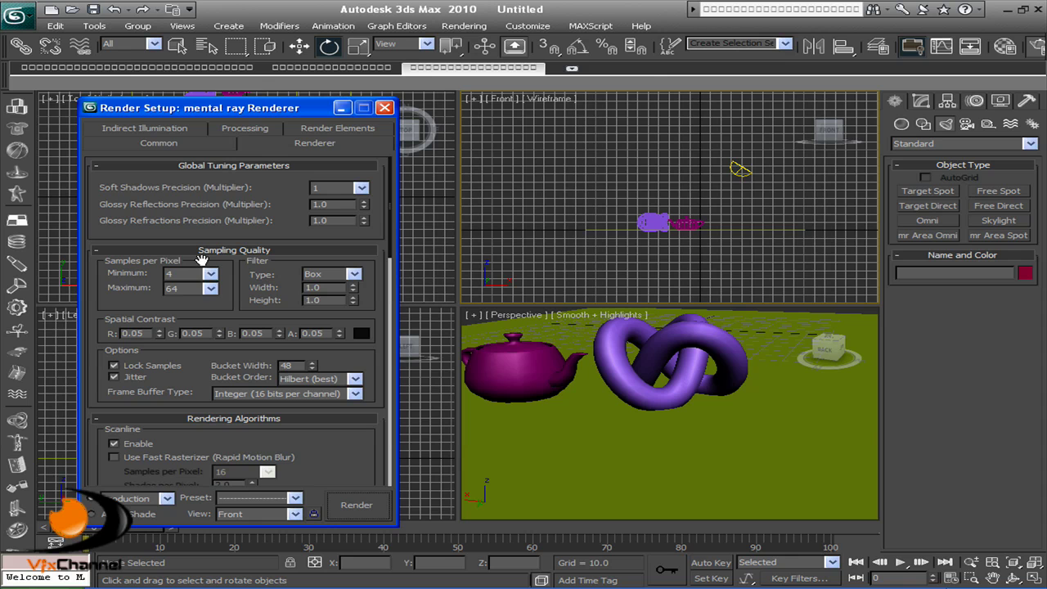
{"action": "left_click", "coordinate": [209, 146]}
{"action": "left_click", "coordinate": [169, 129]}
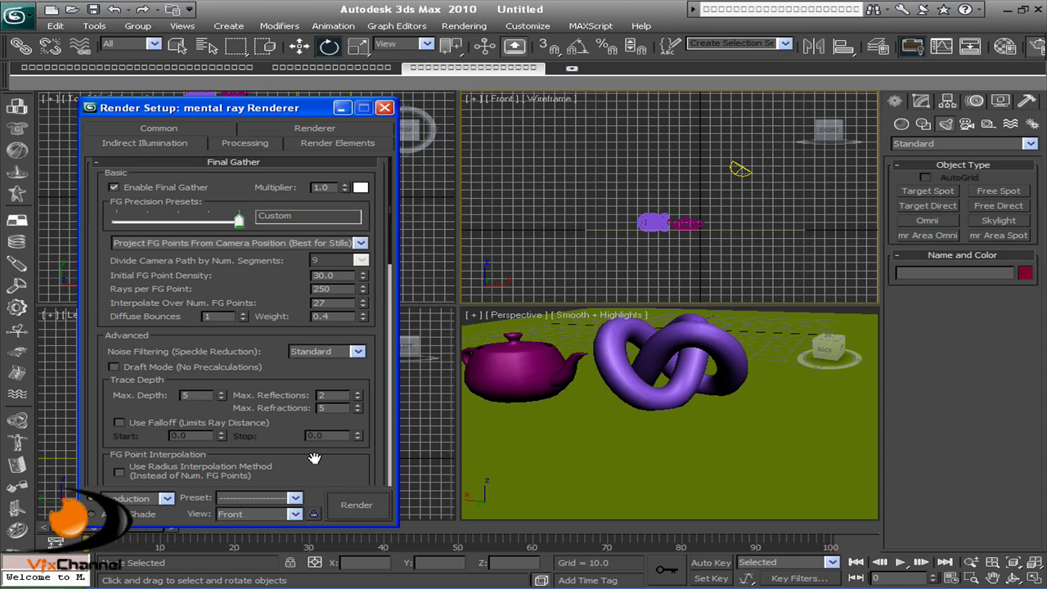
{"action": "scroll", "coordinate": [311, 458], "scroll_direction": "down", "scroll_amount": 5}
{"action": "scroll", "coordinate": [278, 246], "scroll_direction": "down", "scroll_amount": 6}
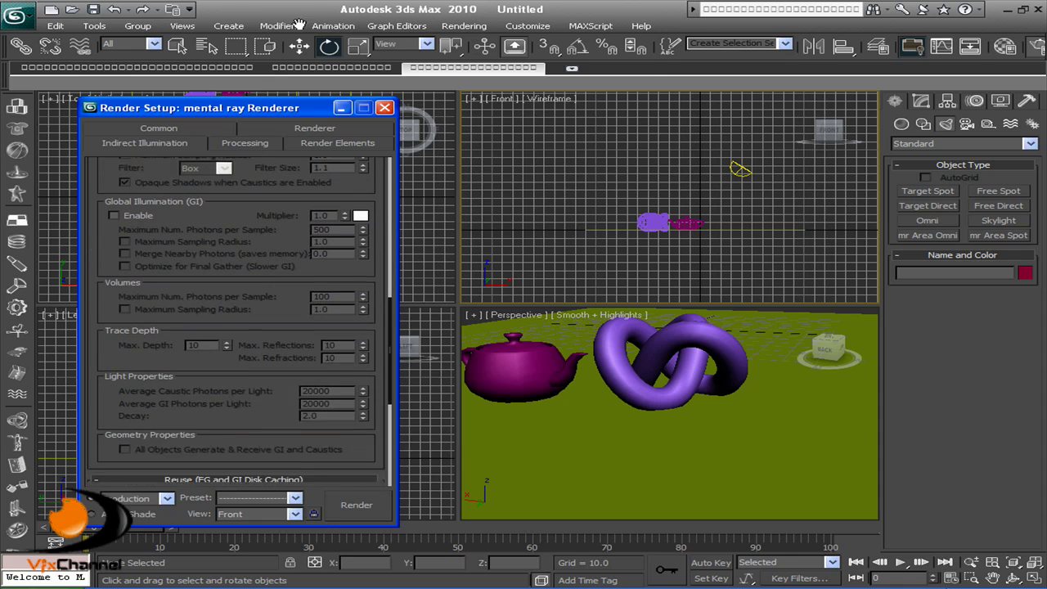
{"action": "left_click", "coordinate": [293, 515]}
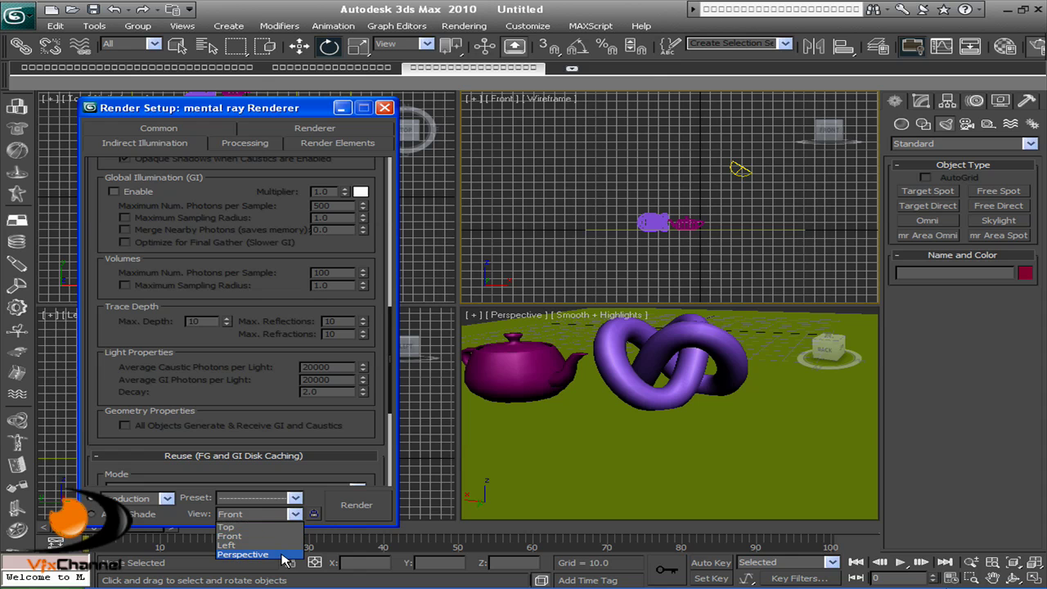
{"action": "left_click", "coordinate": [294, 552]}
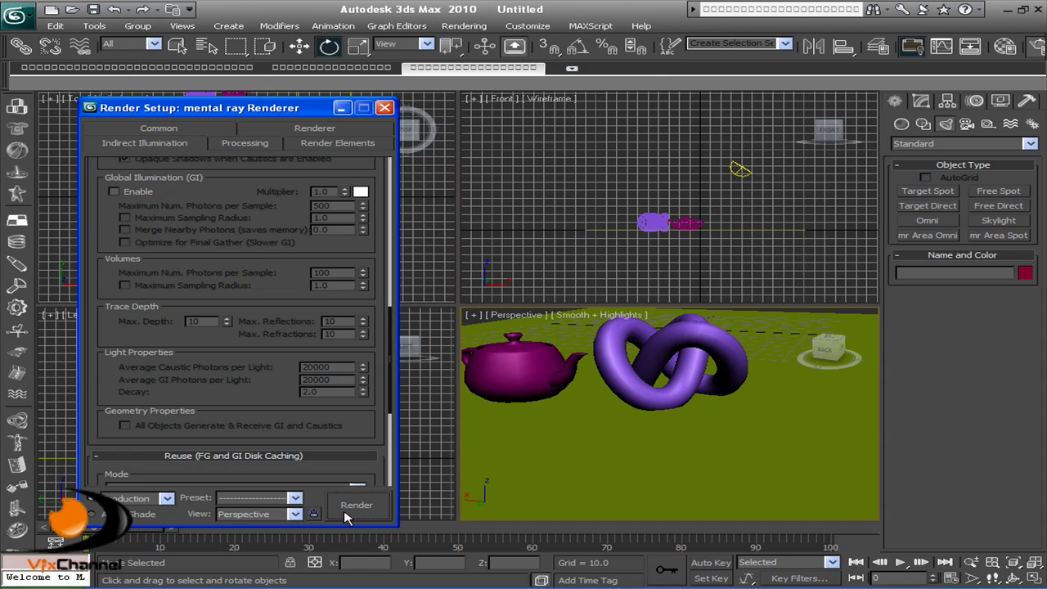
Give the ground plane a white object colour.
{"action": "middle_click_drag", "start_coordinate": [624, 425], "coordinate": [689, 442]}
{"action": "left_click", "coordinate": [752, 427]}
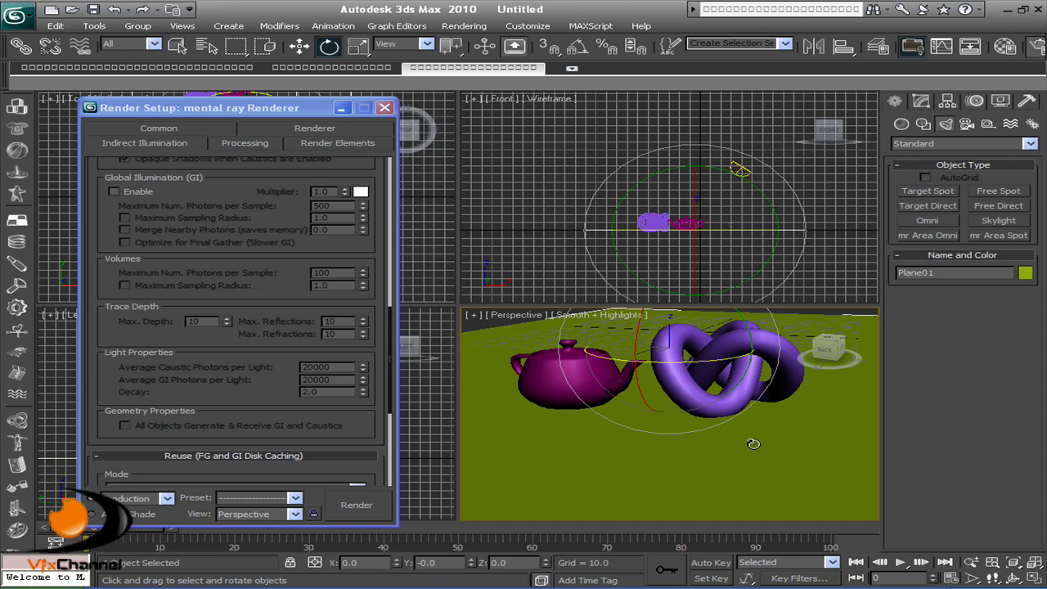
{"action": "left_click", "coordinate": [1026, 273]}
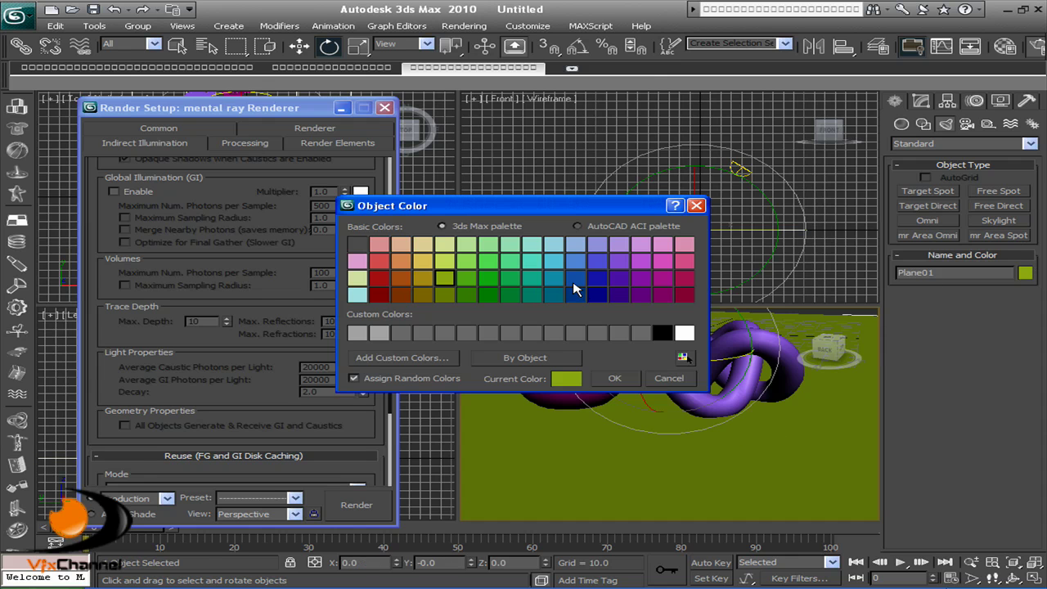
{"action": "left_click", "coordinate": [684, 333]}
{"action": "left_click", "coordinate": [616, 379]}
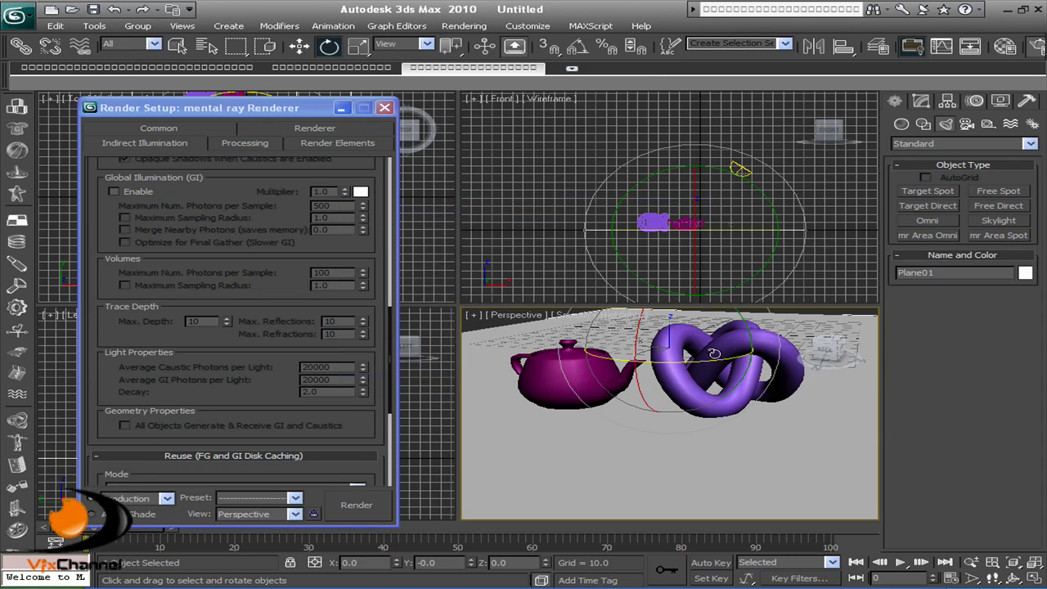
Give the teapot a custom light grey object colour with value 176.
{"action": "left_click", "coordinate": [540, 375]}
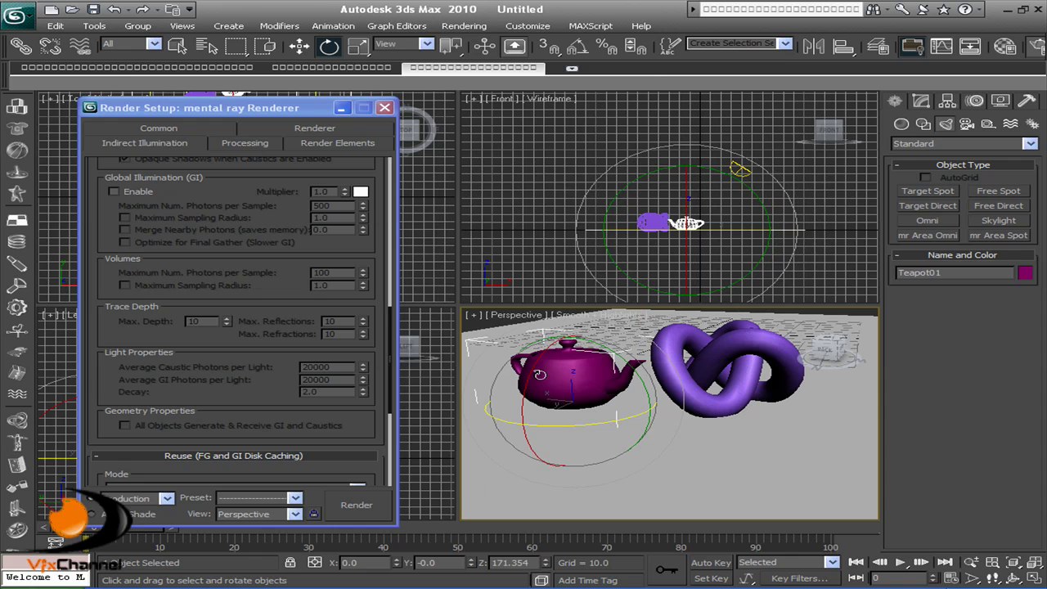
{"action": "left_click", "coordinate": [1024, 274]}
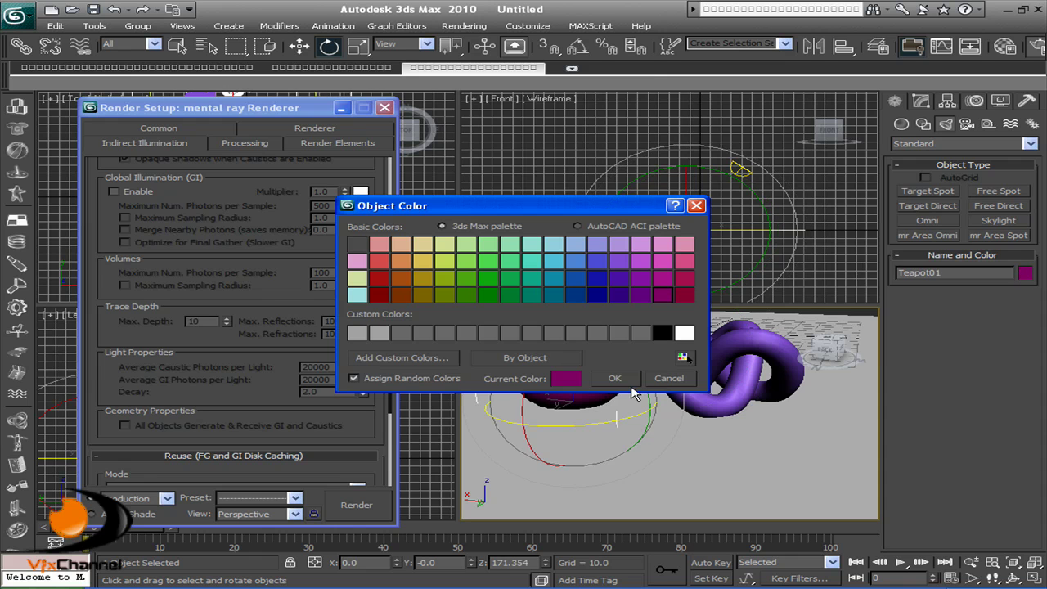
{"action": "left_click", "coordinate": [404, 357]}
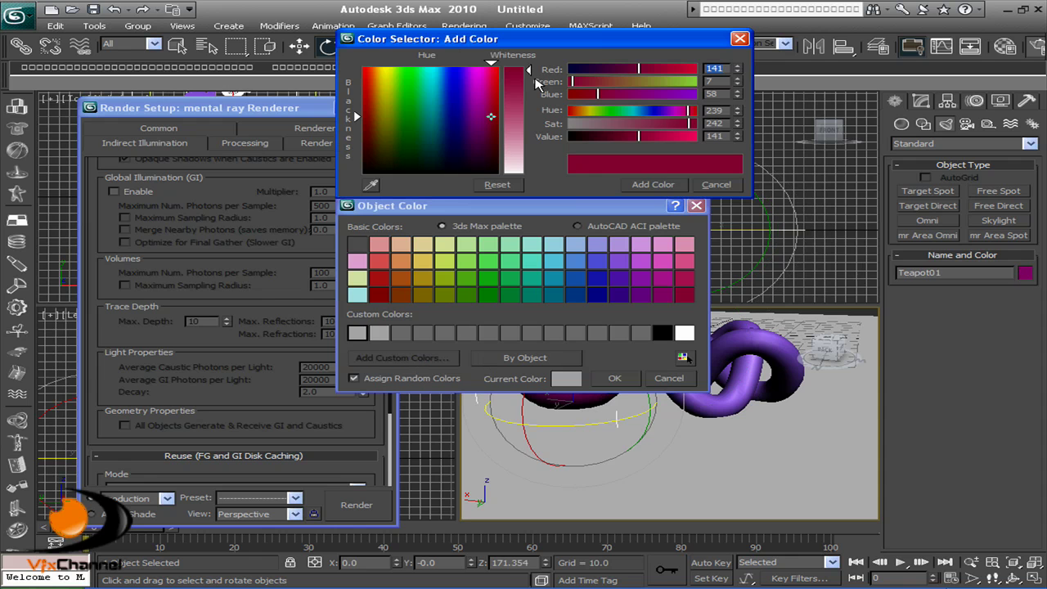
{"action": "left_click_drag", "start_coordinate": [444, 143], "coordinate": [443, 173]}
{"action": "left_click_drag", "start_coordinate": [528, 131], "coordinate": [528, 141]}
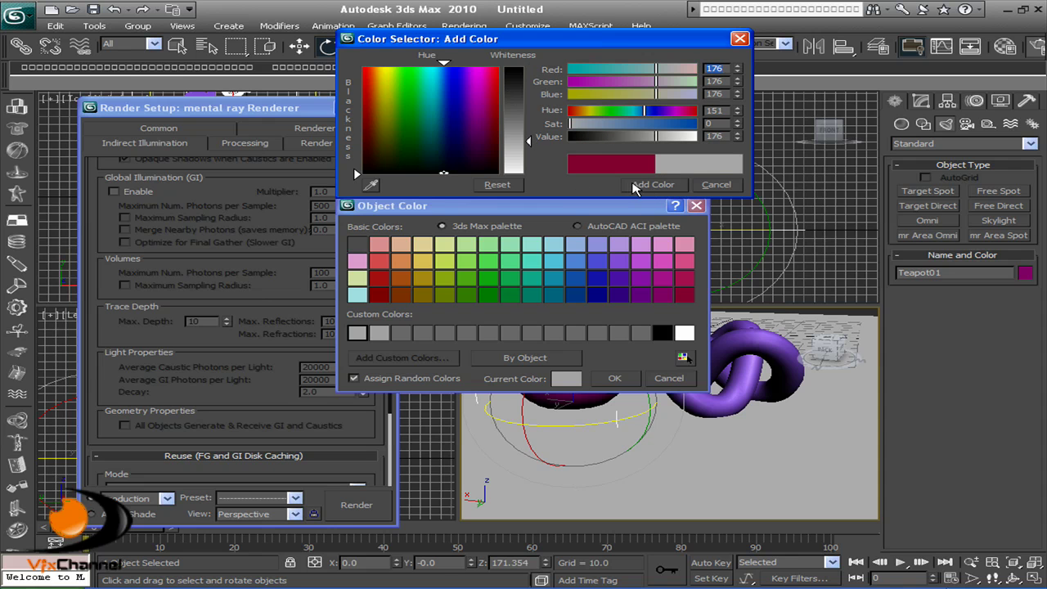
{"action": "left_click", "coordinate": [651, 185]}
{"action": "left_click", "coordinate": [614, 378]}
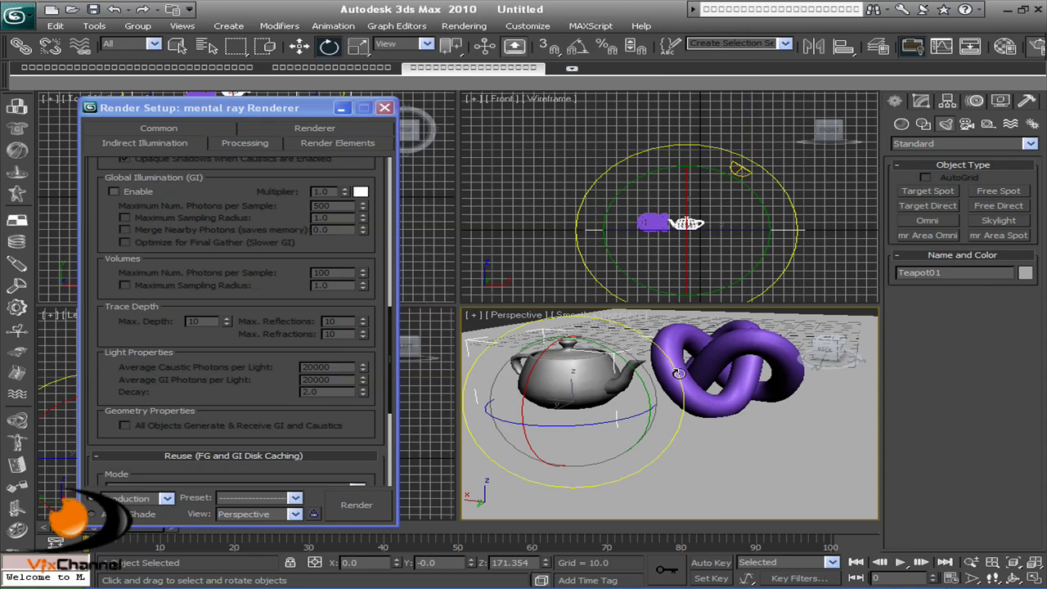
{"action": "left_click", "coordinate": [678, 373]}
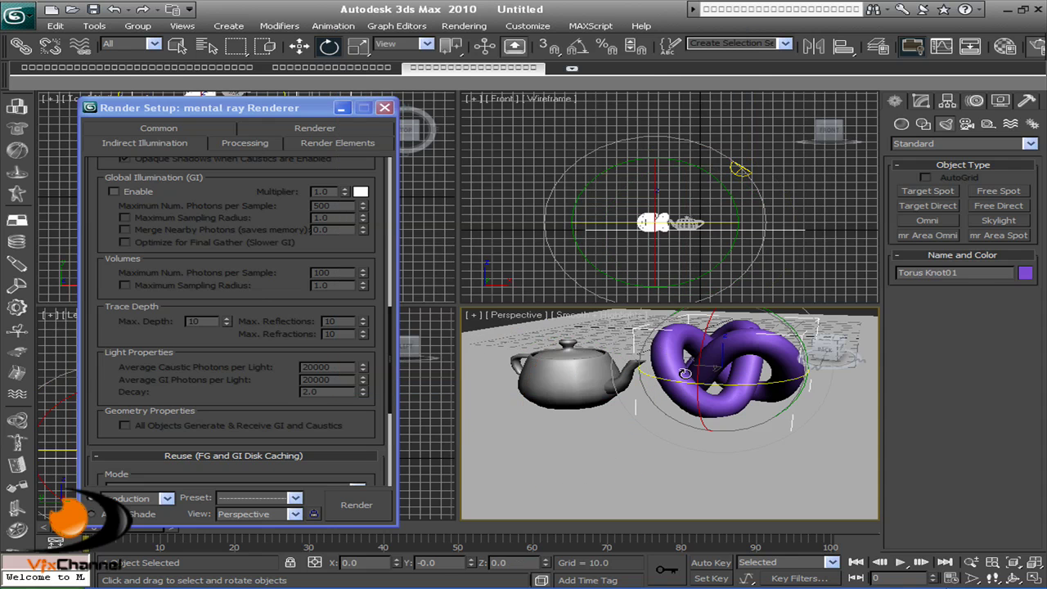
{"action": "left_click", "coordinate": [470, 329]}
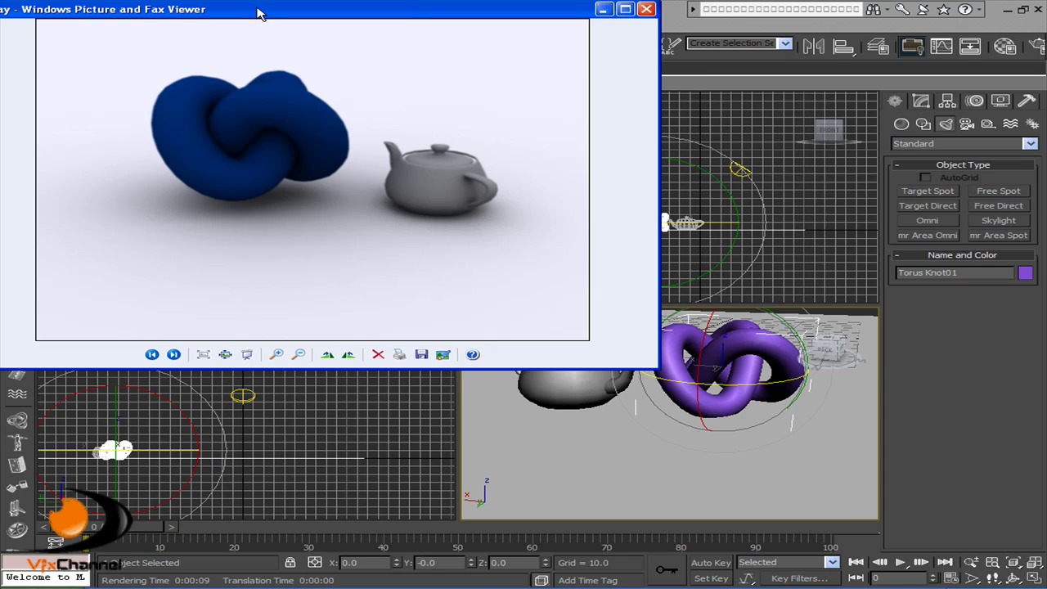
Move the Picture and Fax Viewer window showing the 'clay' render to the right.
{"action": "left_click_drag", "start_coordinate": [258, 14], "coordinate": [286, 12]}
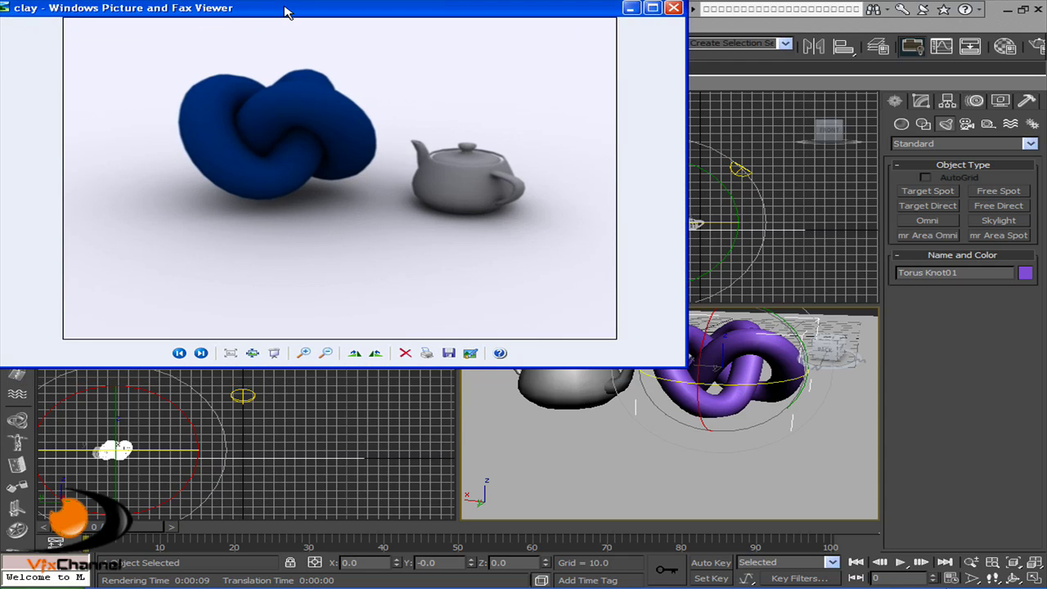